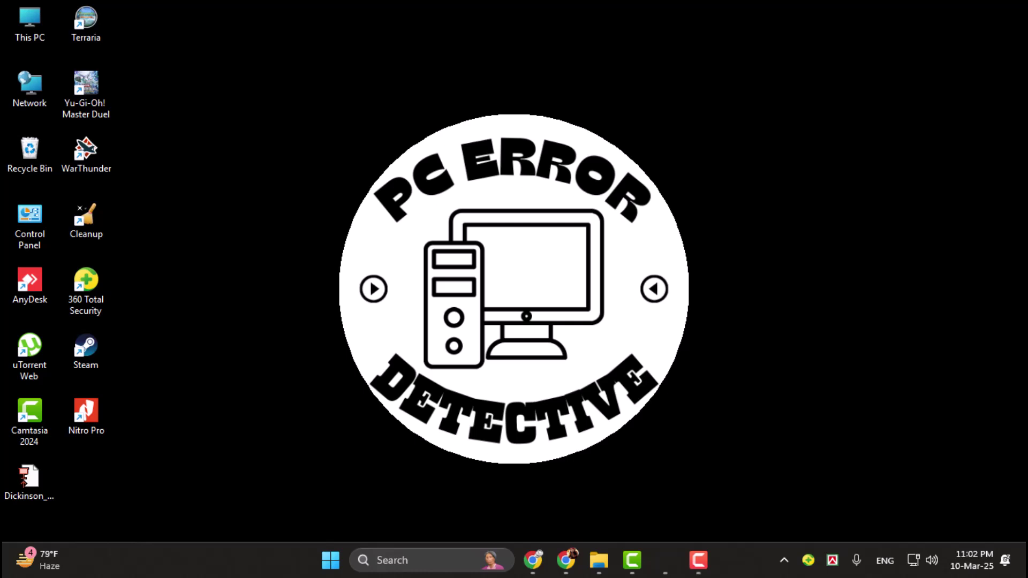
- Launch File Explorer and show the nine images inside Pictures\New folder
left_click(596, 564)
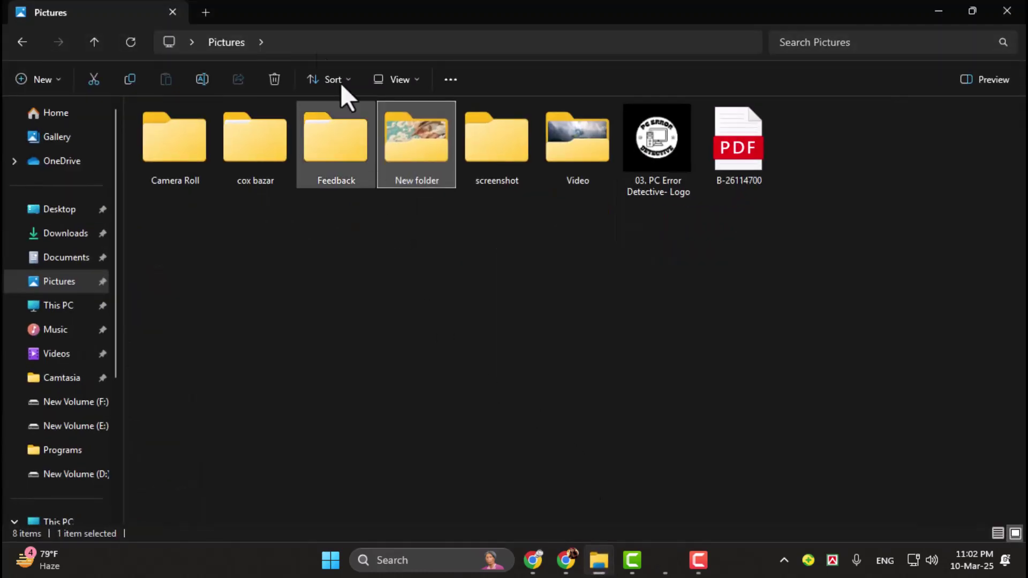
double_click(414, 120)
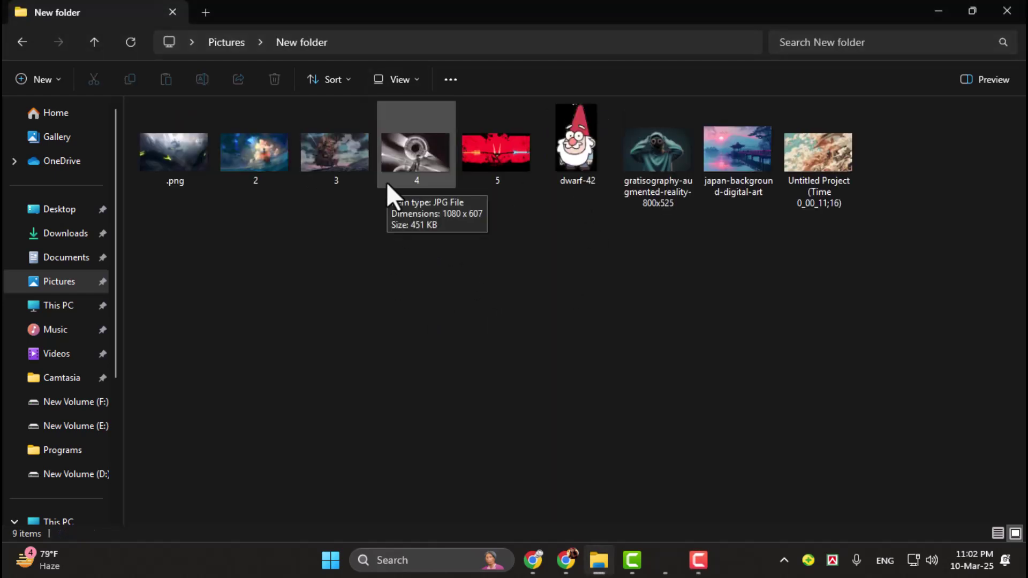
- Select every image in New folder, nine files totalling 6 MB
left_click(184, 176)
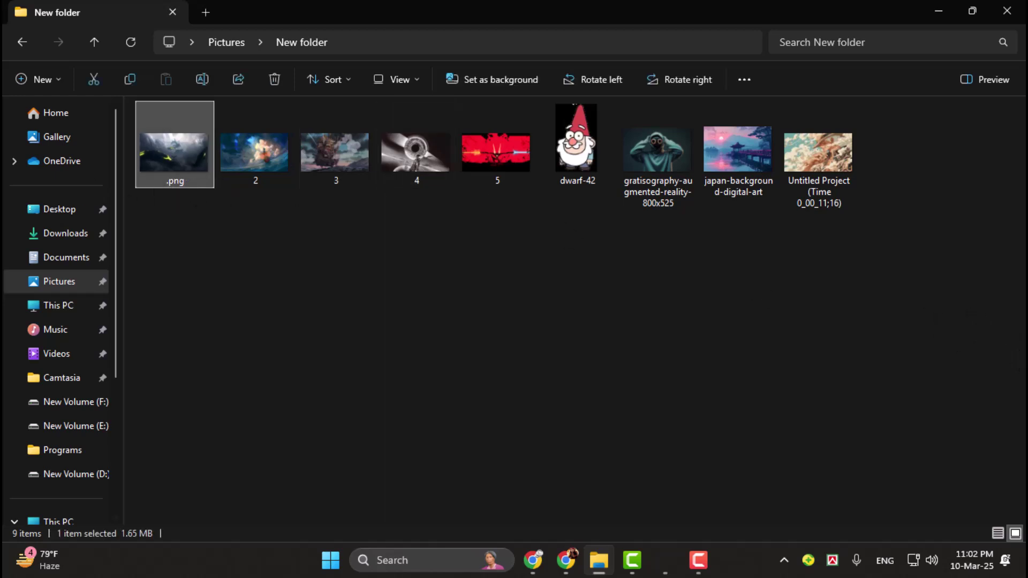
mouse_move(818, 156)
left_click(835, 207, "shift")
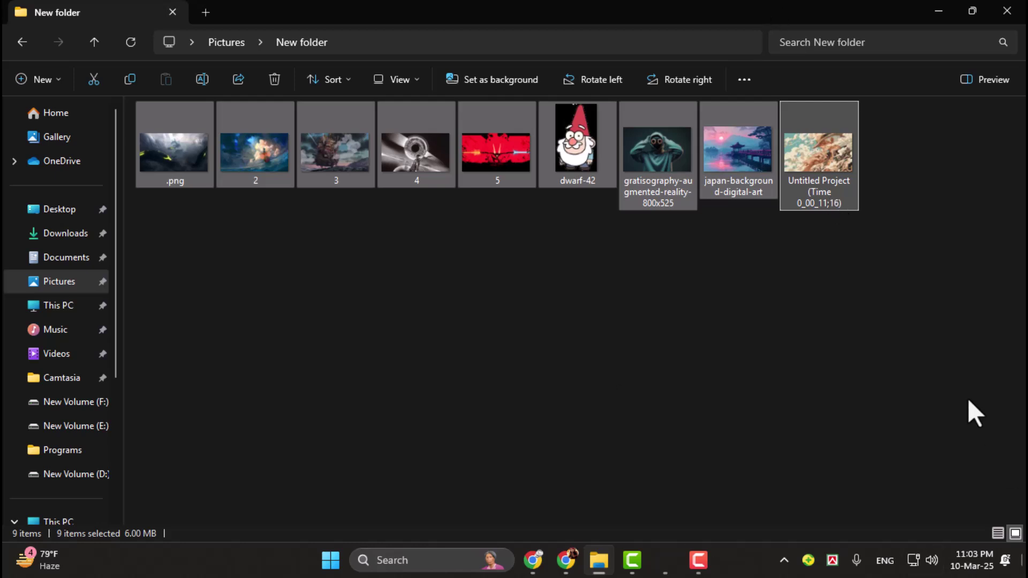
- Ctrl-select five non-adjacent photos, starting with the .png, and copy them
left_click(875, 325)
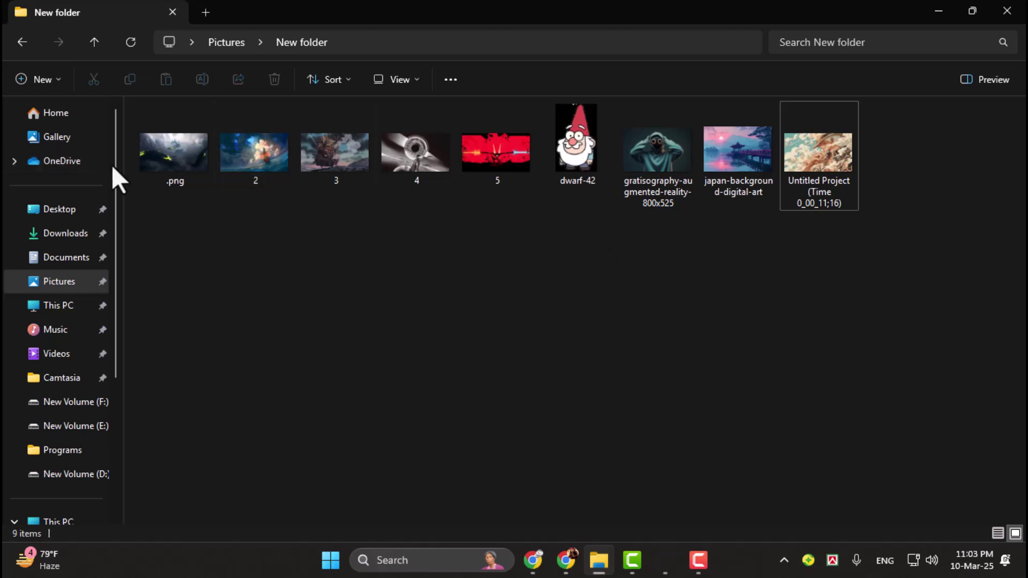
left_click(165, 167)
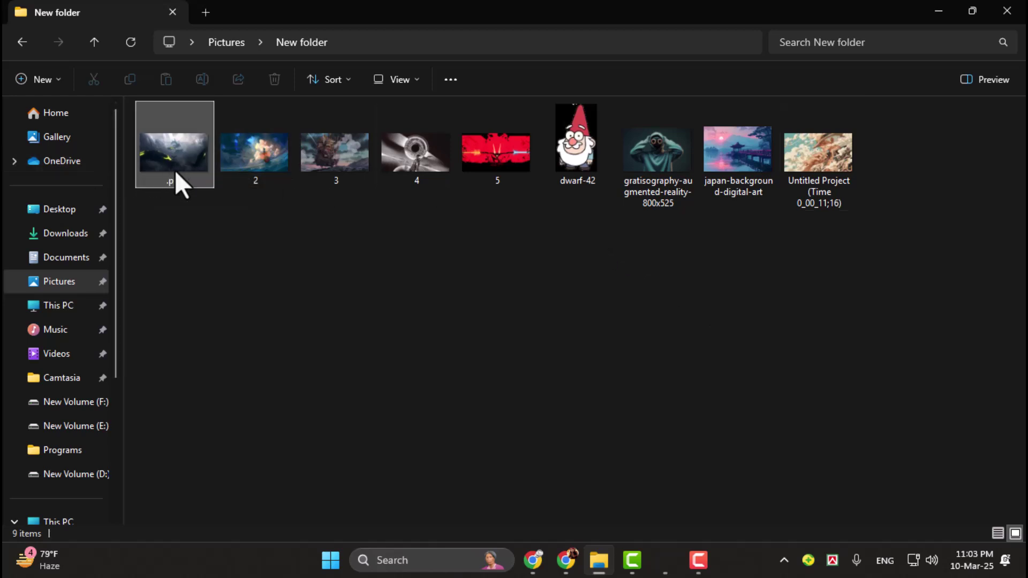
left_click(325, 159, "ctrl")
left_click(666, 145, "ctrl")
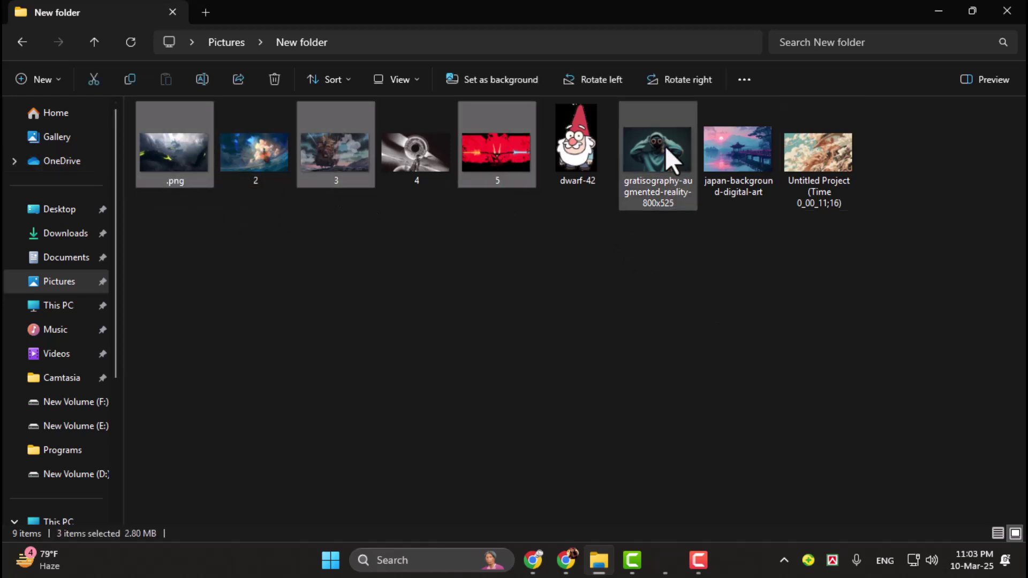
left_click(845, 160, "ctrl")
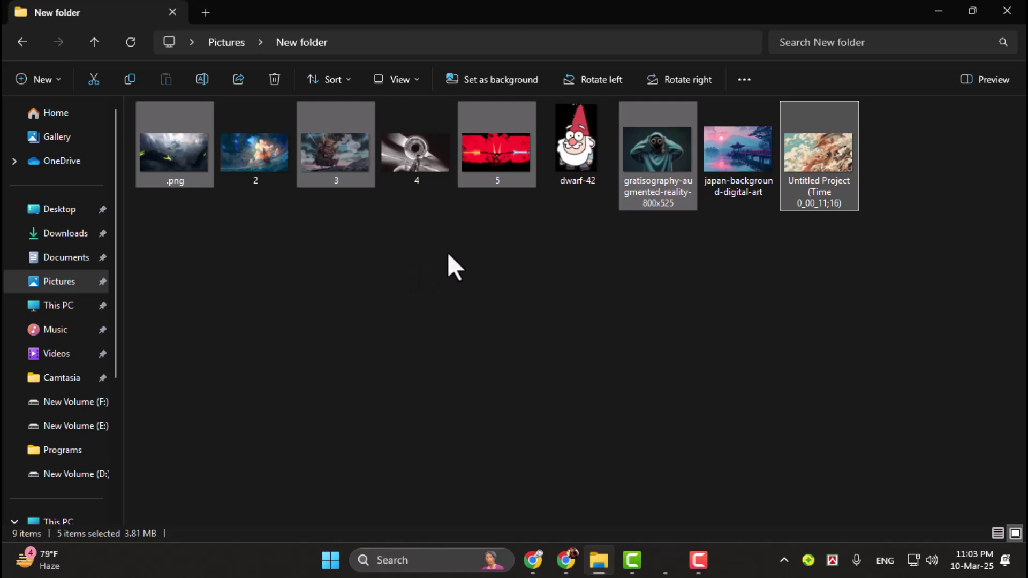
right_click(462, 182)
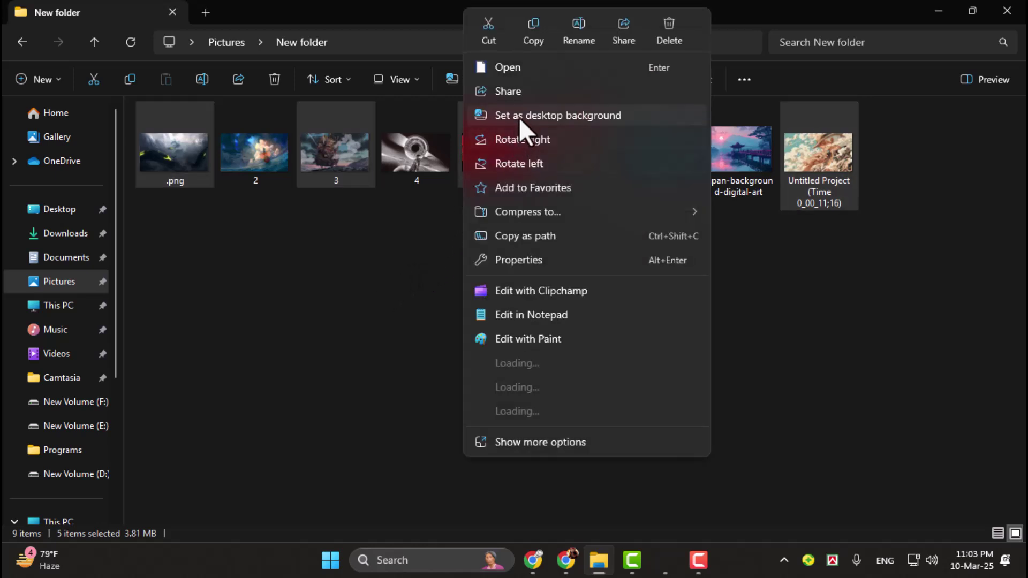
left_click(530, 33)
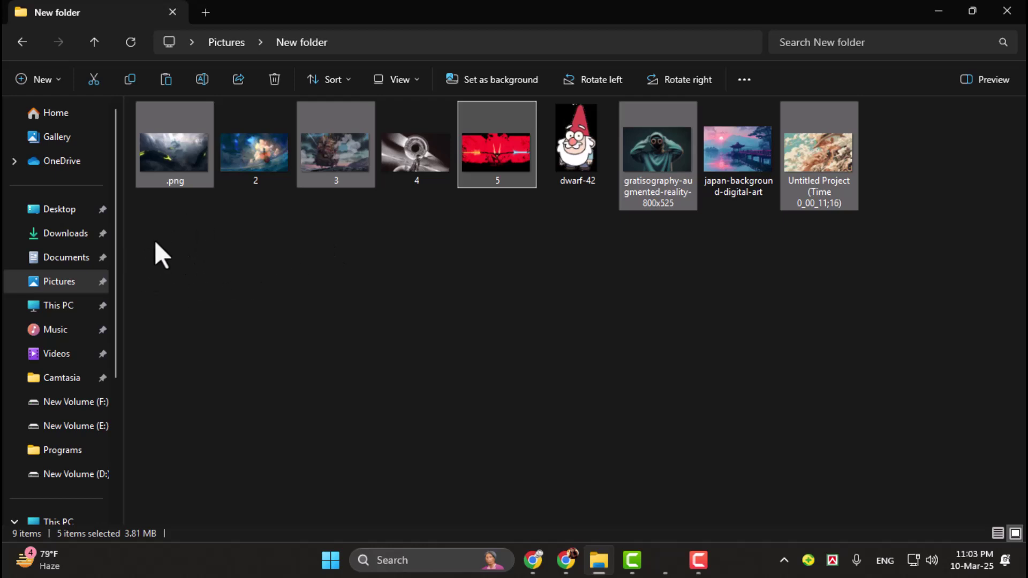
- Paste the five copied photos (3.81 MB) into the empty Pictures\screenshot folder
left_click(60, 282)
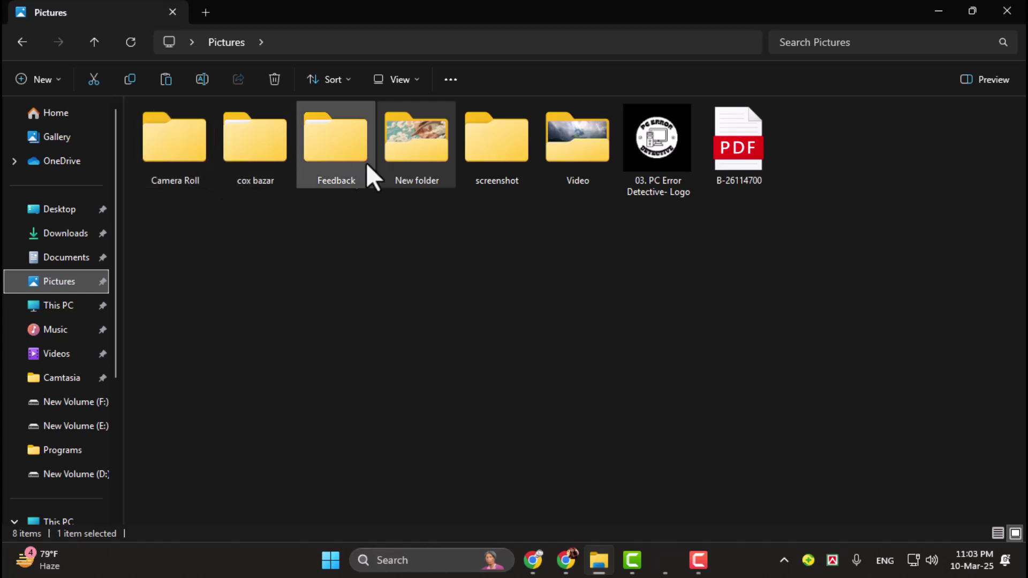
left_click(481, 156)
double_click(480, 156)
right_click(415, 239)
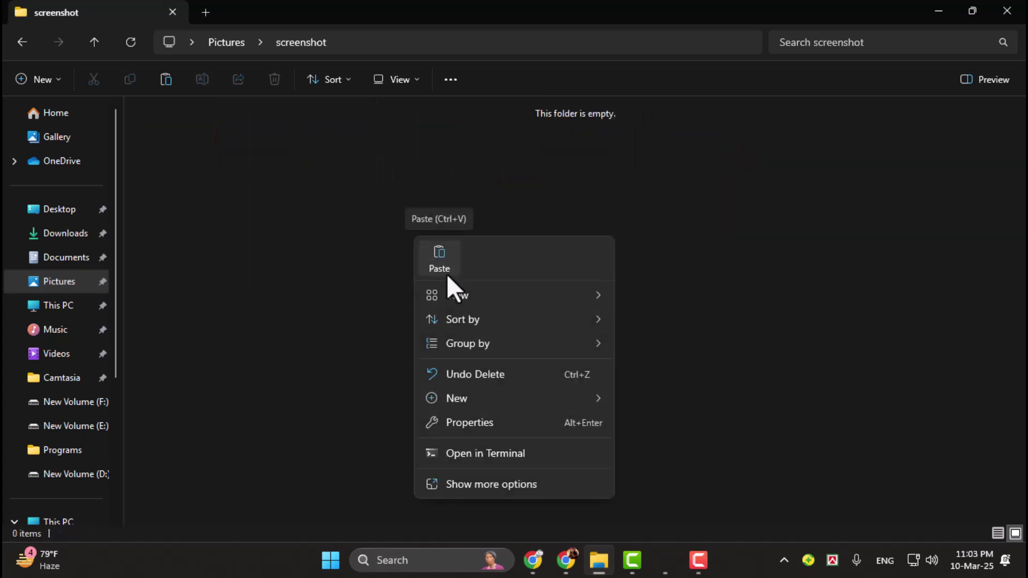
left_click(439, 261)
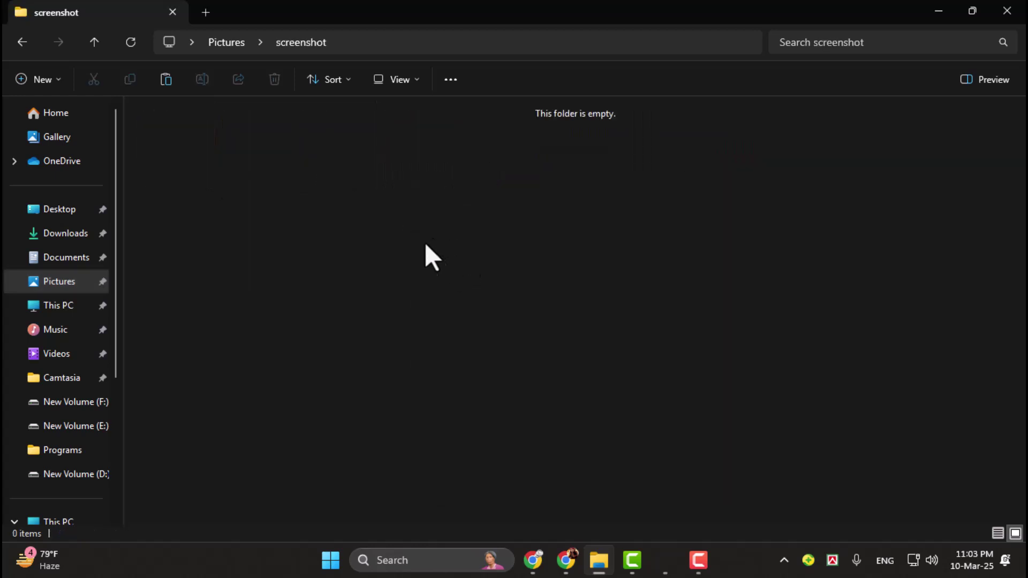
left_click(491, 256)
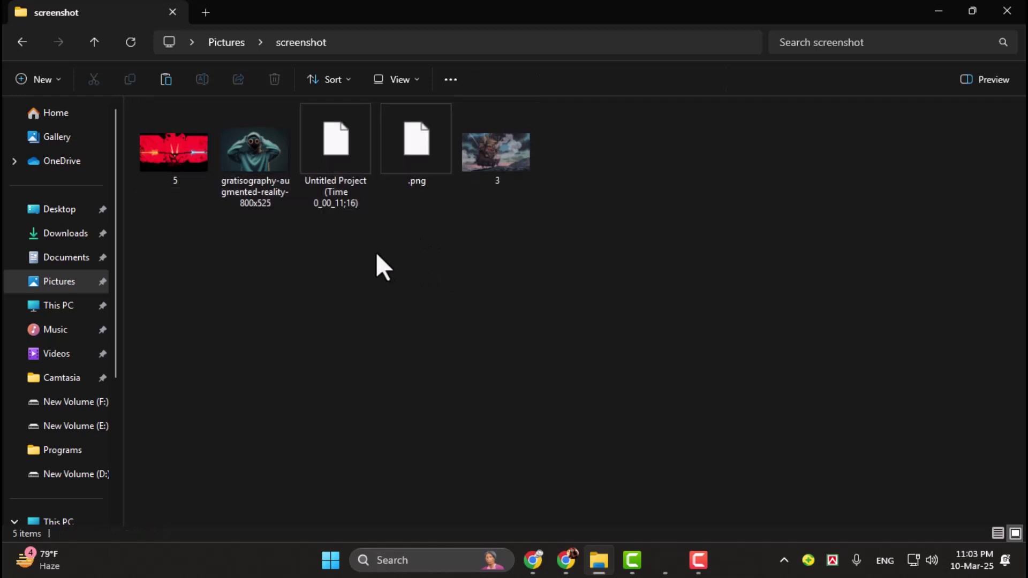
left_click(415, 148)
left_click(130, 42)
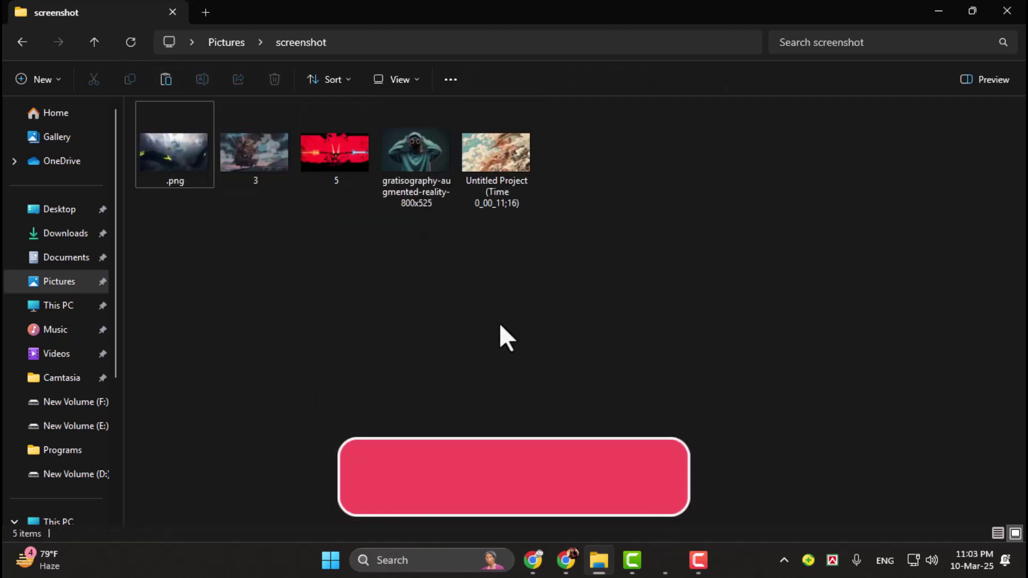